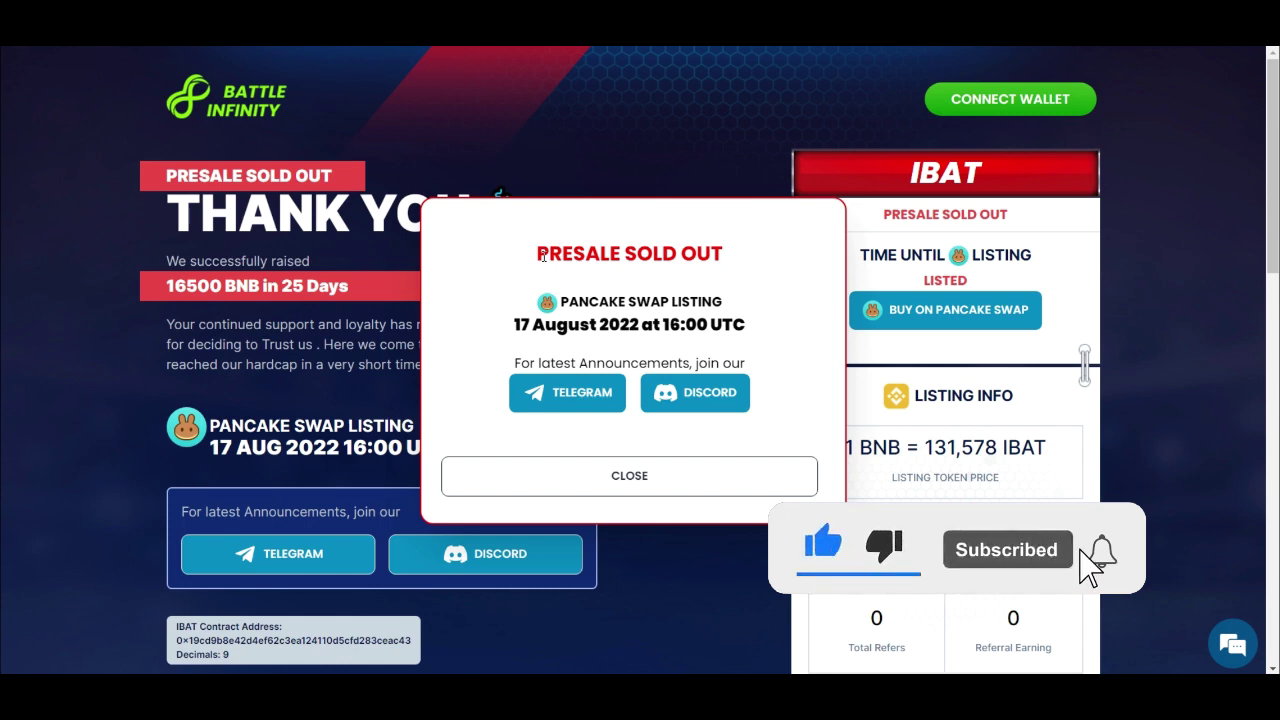
Dismiss the presale sold-out notice on the Battle Infinity page and highlight the PancakeSwap listing date.
left_click_drag(537, 246, 685, 262)
left_click(631, 258)
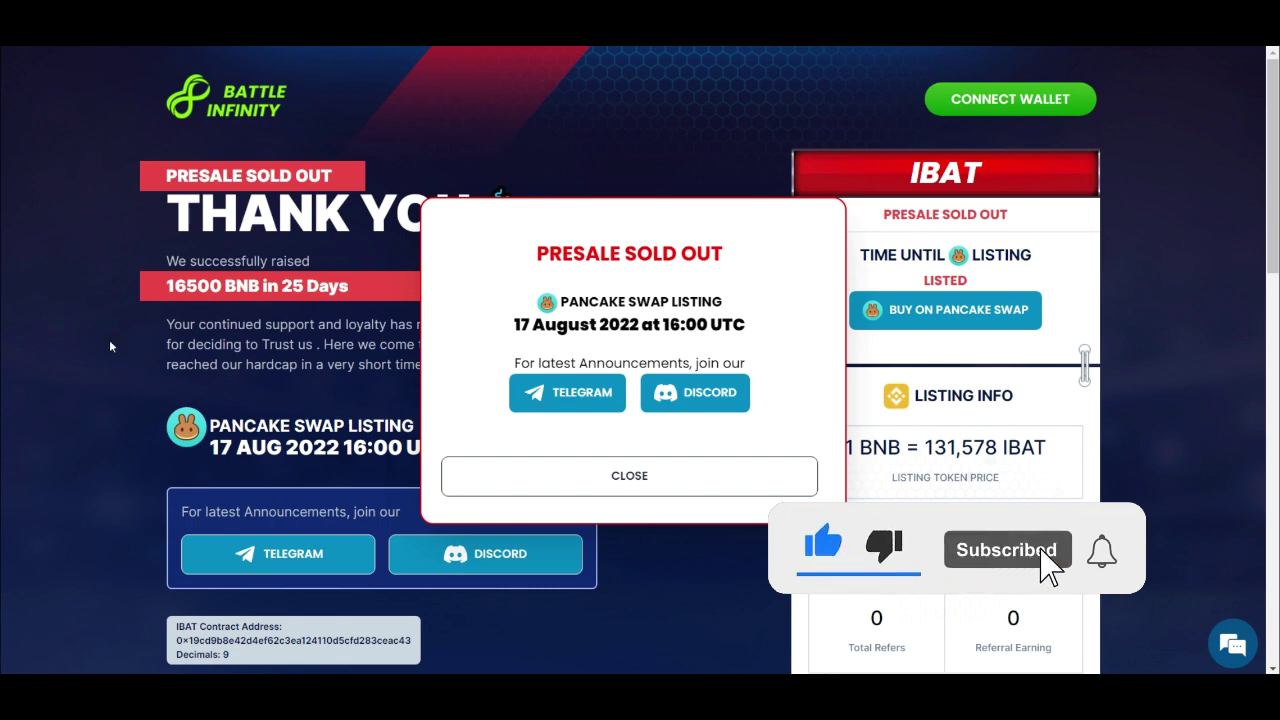
left_click(645, 486)
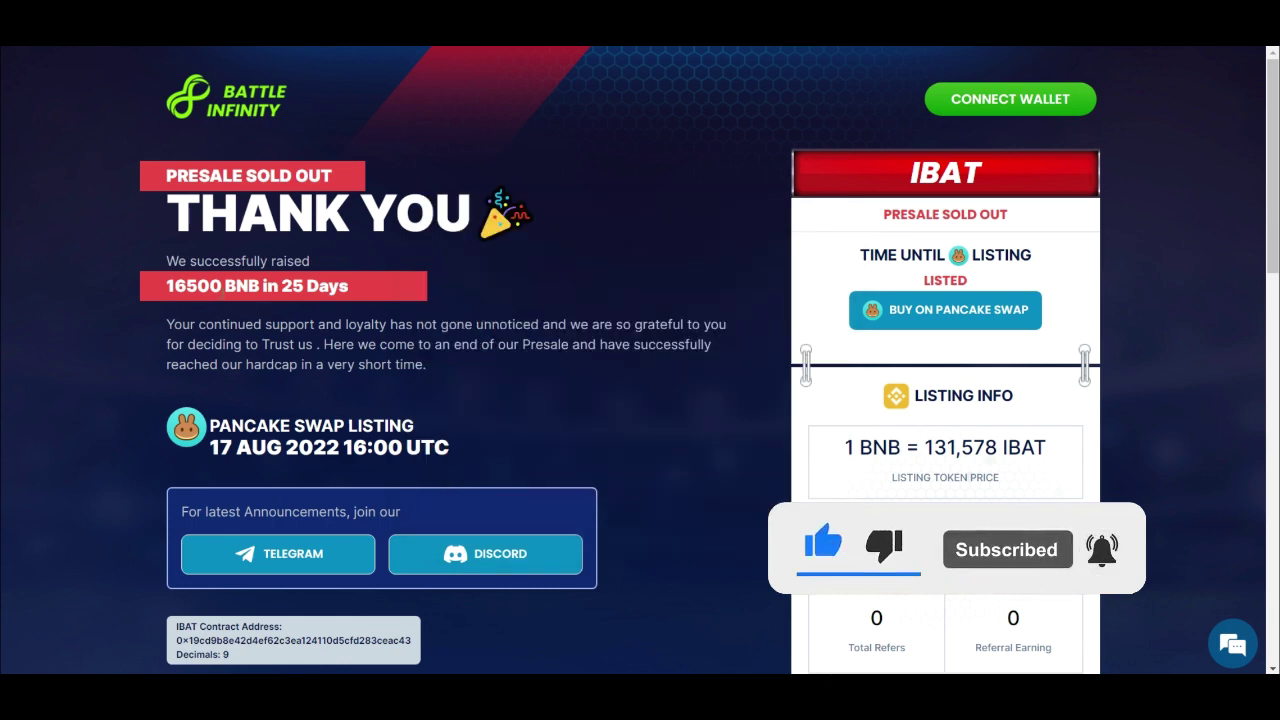
left_click(363, 292)
left_click_drag(430, 435, 242, 441)
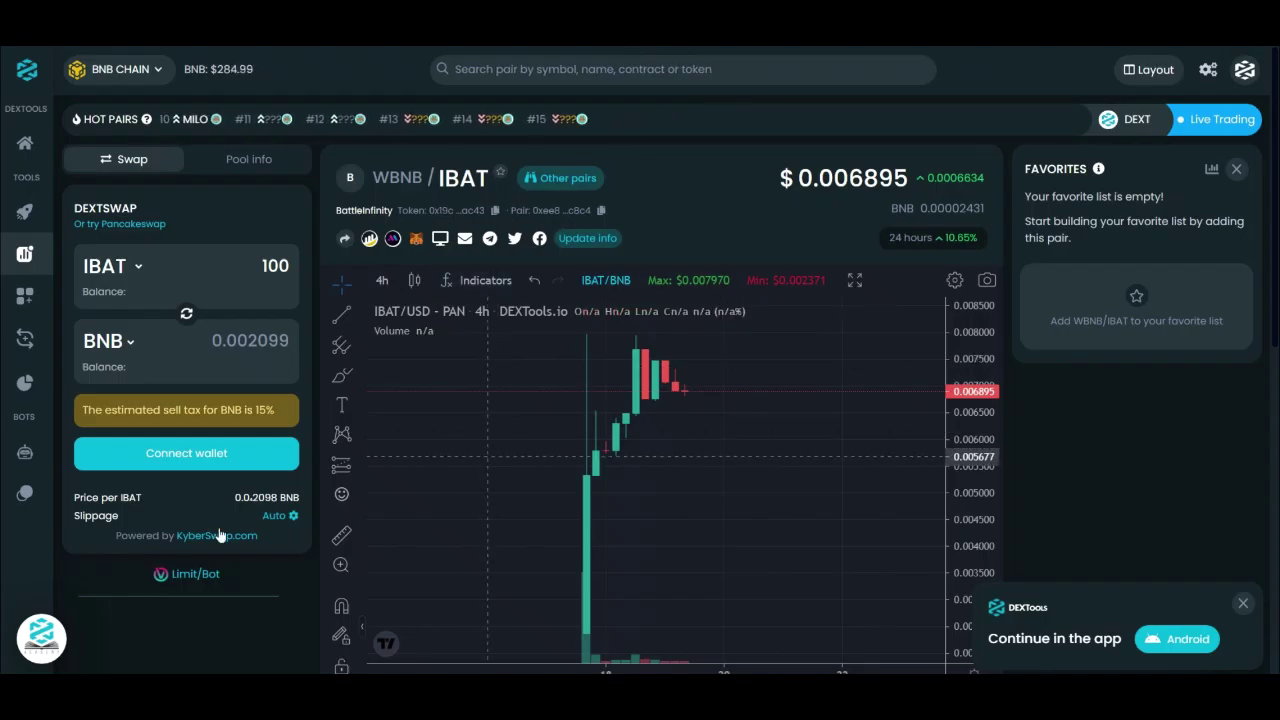
Review the WBNB/IBAT price chart on DEXTools and the listing details on the Battle Infinity presale page.
scroll(193, 575, "down", 1)
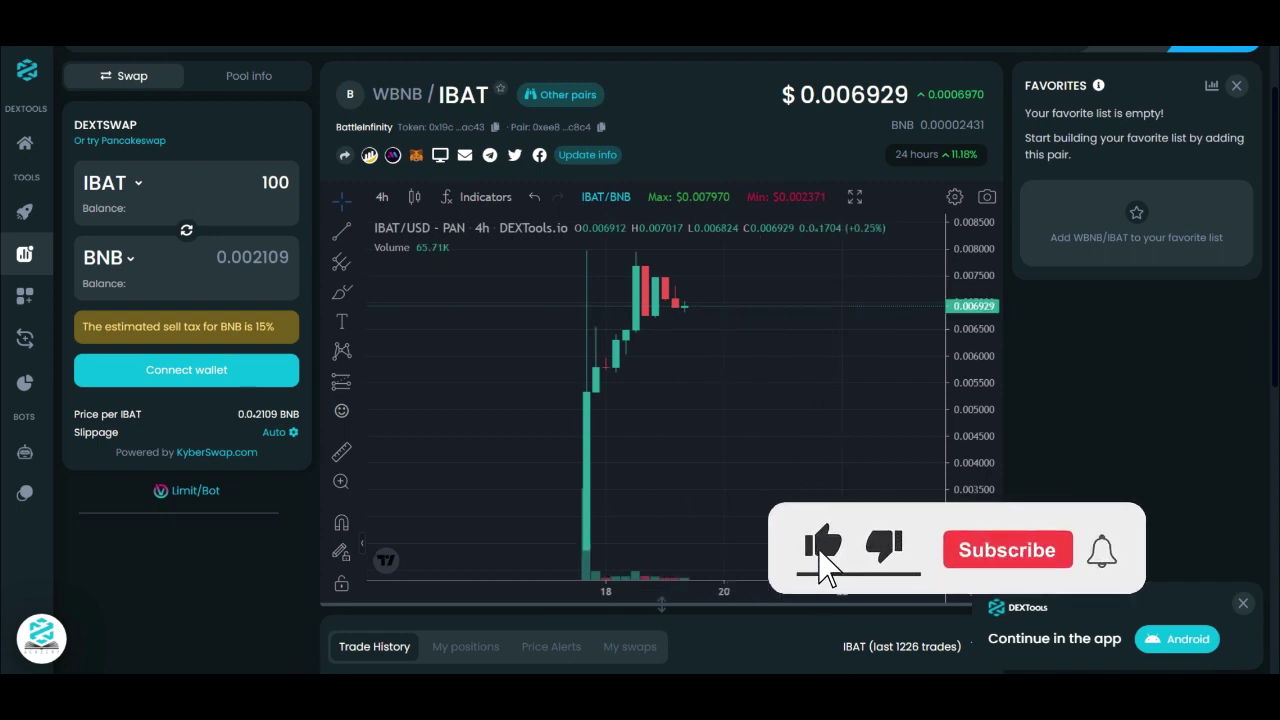
scroll(543, 360, "down", 1)
scroll(606, 378, "up", 1)
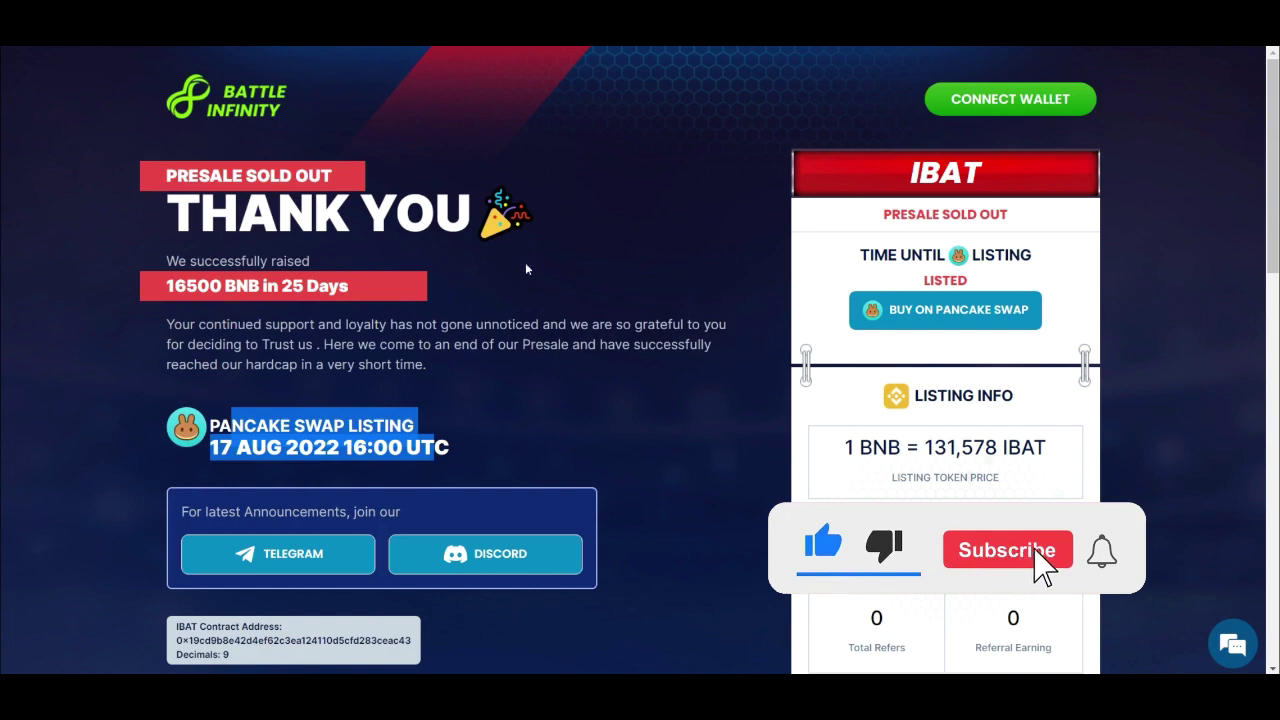
scroll(501, 402, "down", 3)
scroll(560, 420, "up", 2)
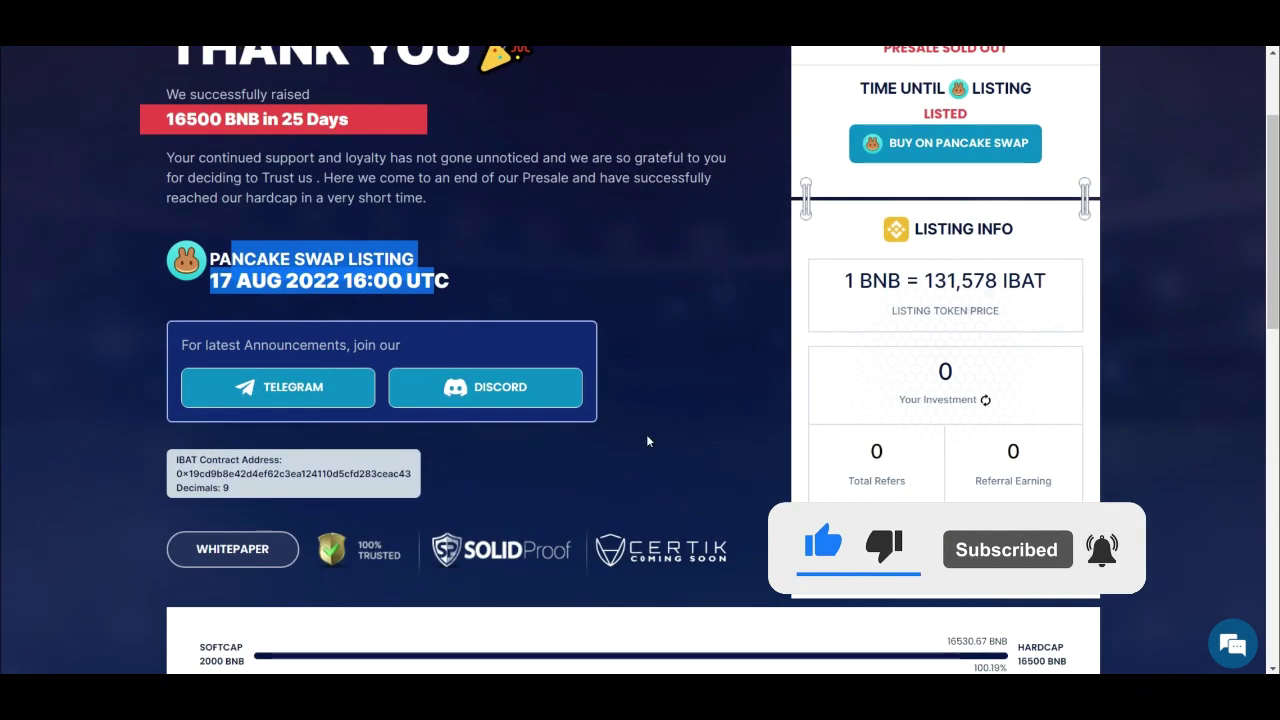
scroll(534, 464, "up", 2)
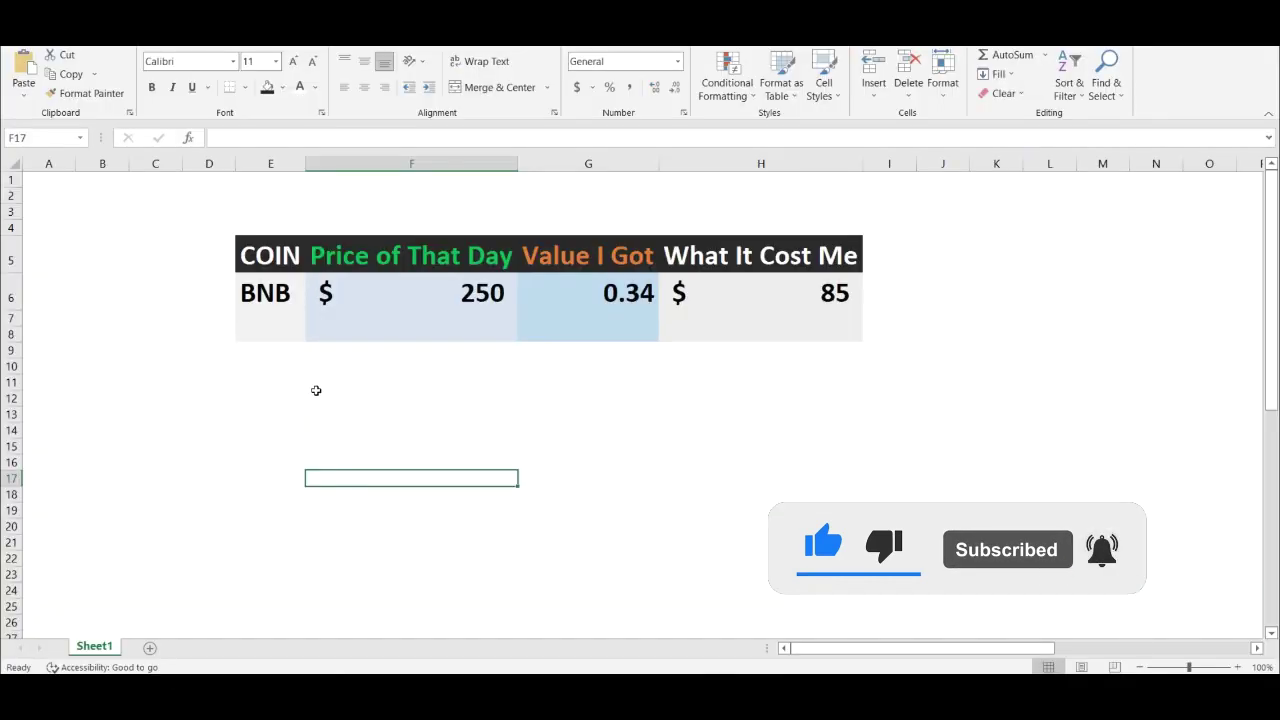
Select the BNB price cell F6 in the Excel sheet, and open BNB's historical data on CoinMarketCap.
left_click(334, 339)
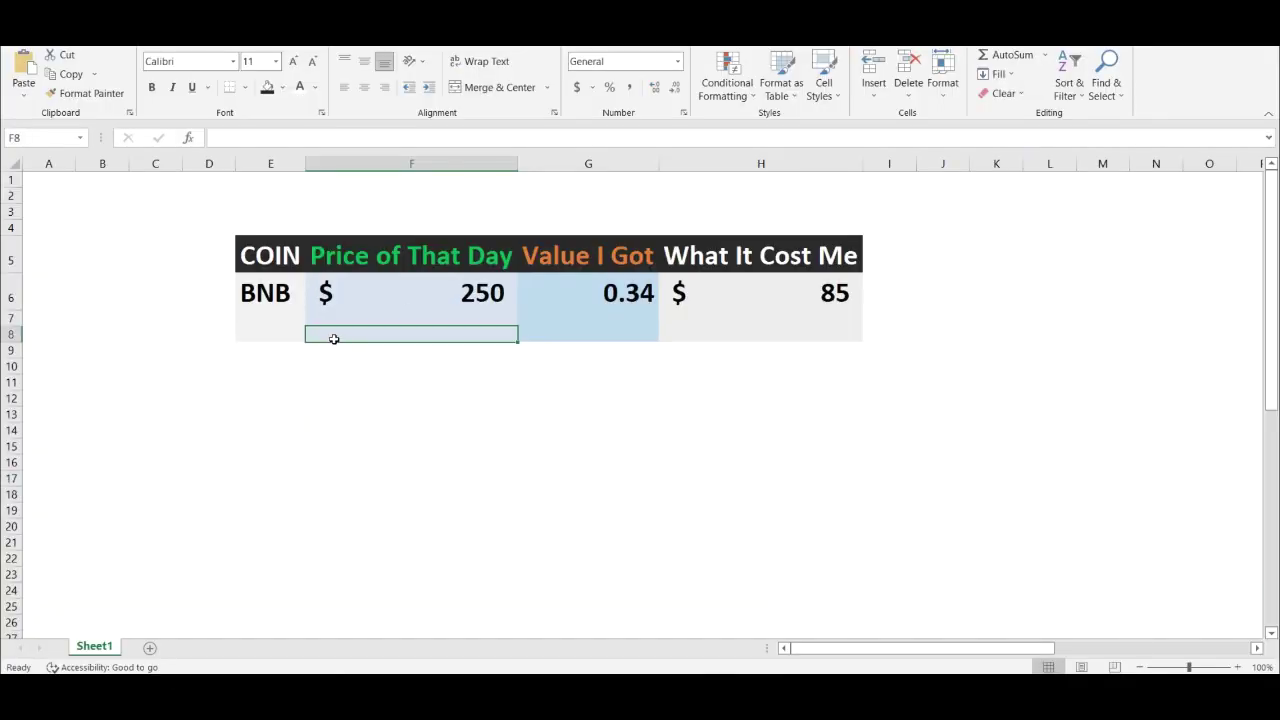
left_click(409, 294)
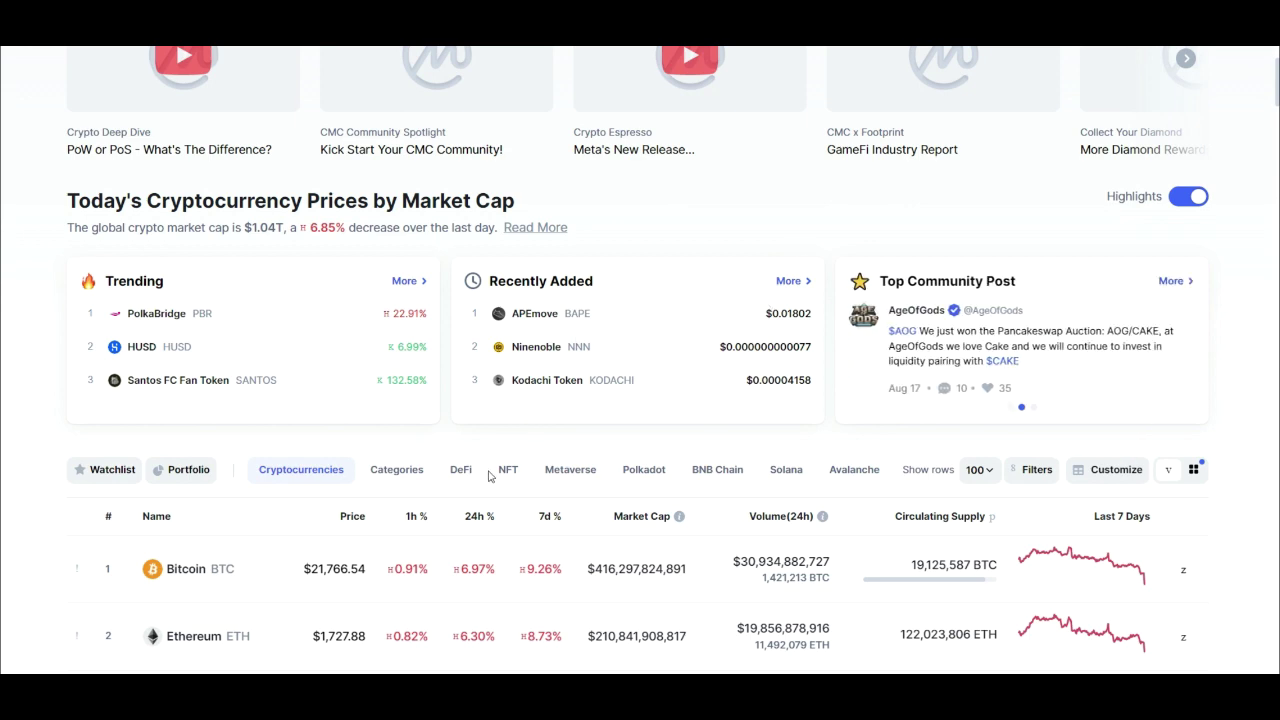
scroll(488, 476, "down", 3)
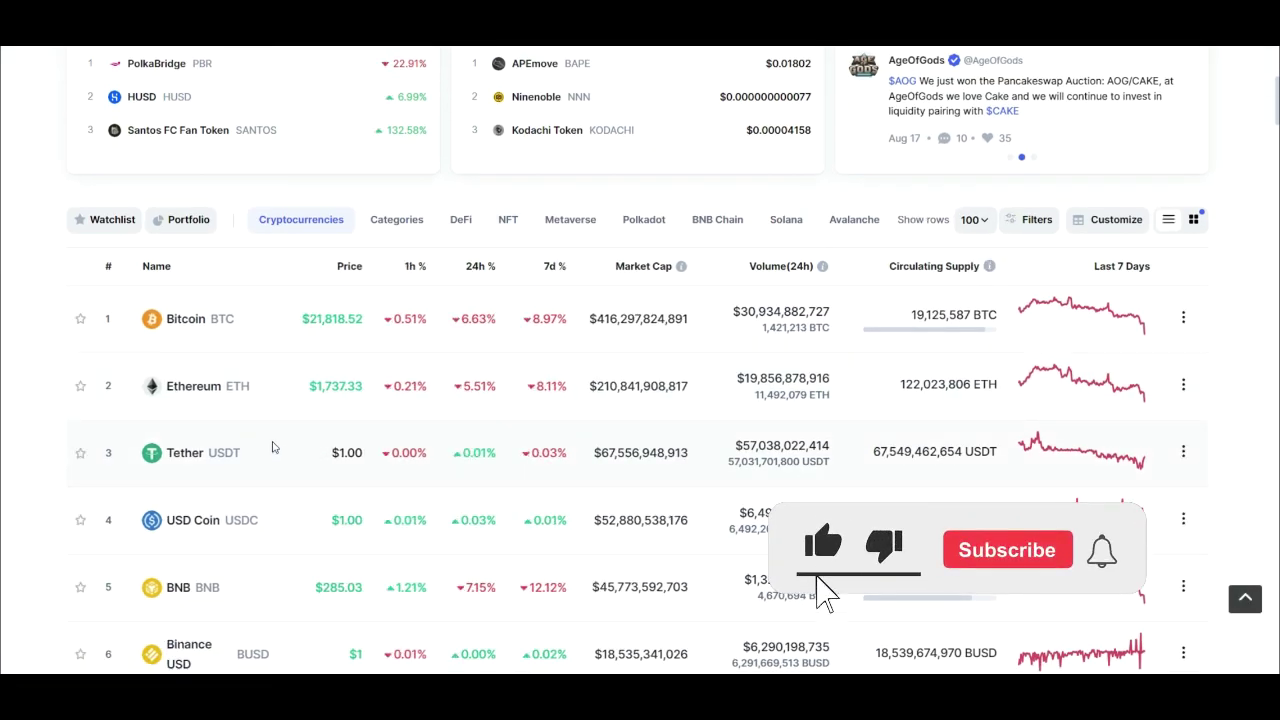
scroll(271, 449, "down", 1)
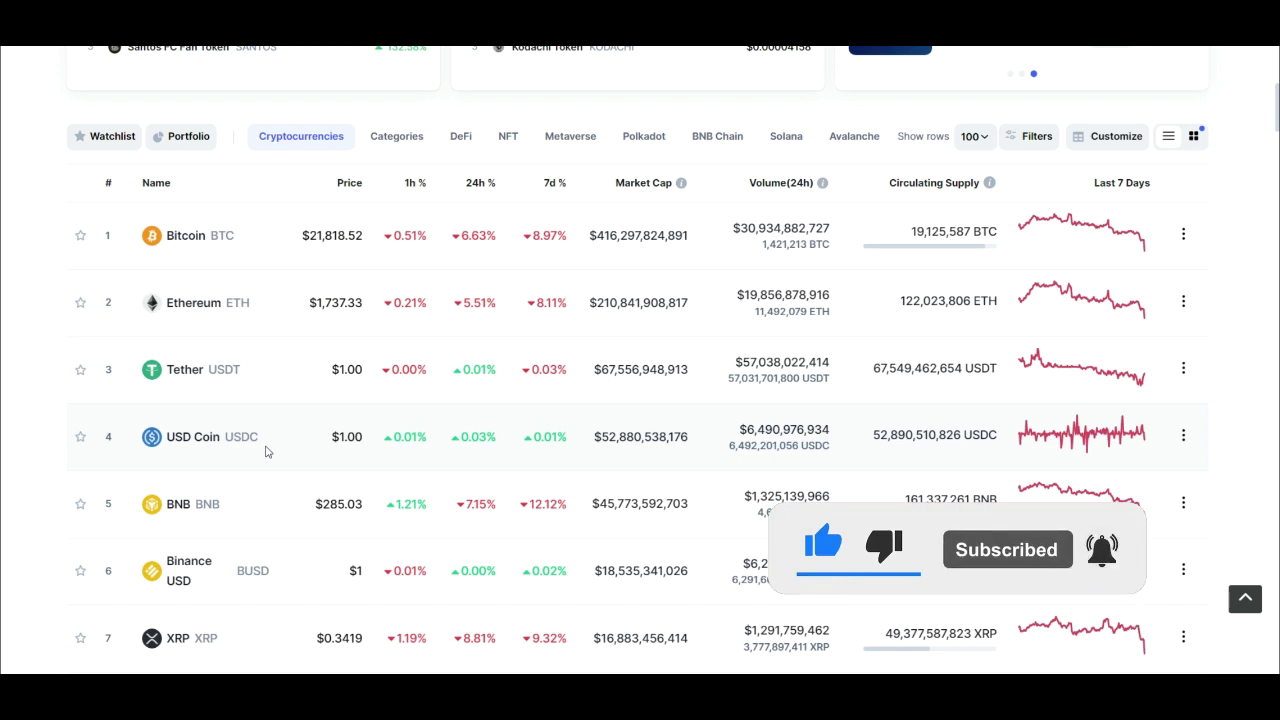
scroll(266, 451, "down", 1)
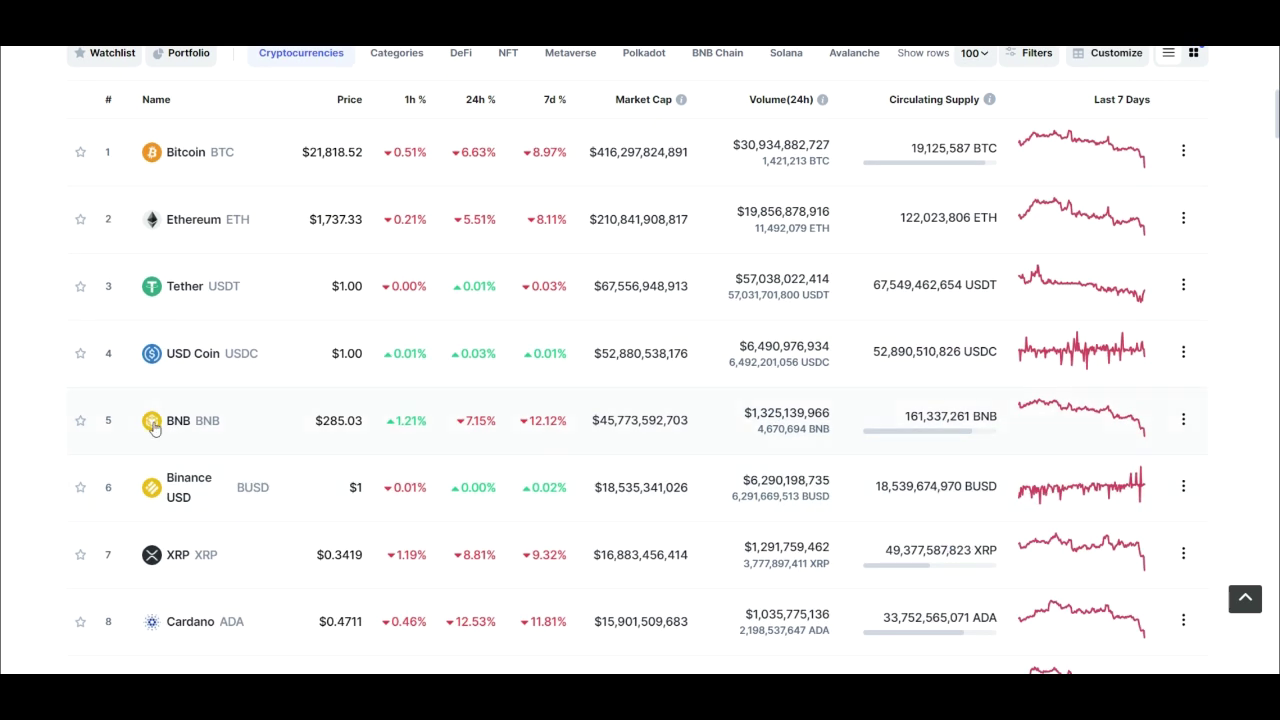
left_click(195, 424)
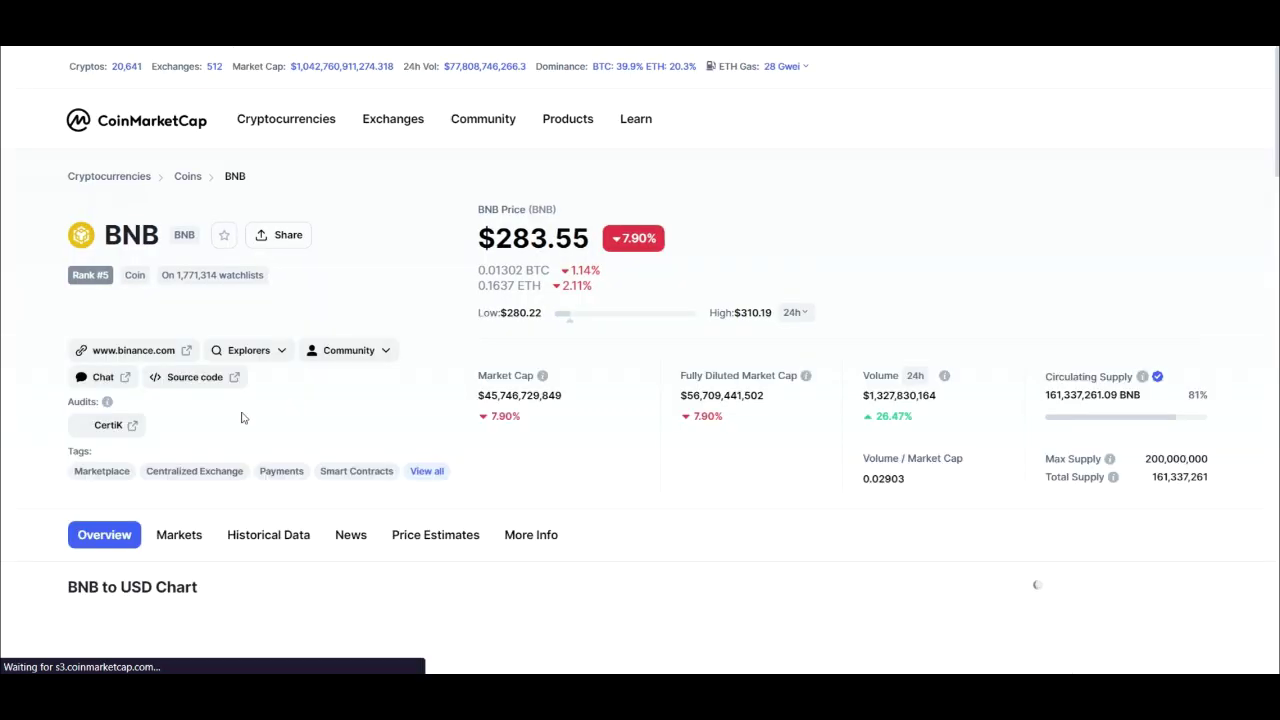
scroll(241, 418, "down", 2)
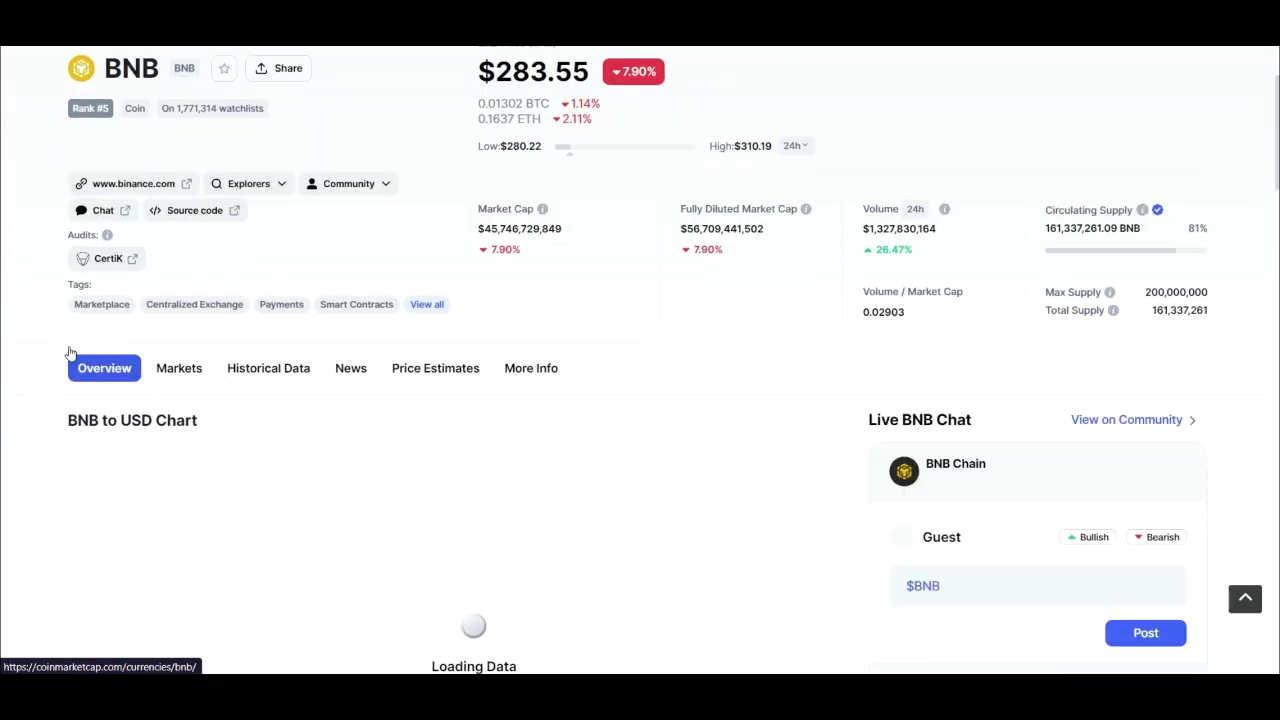
left_click(262, 370)
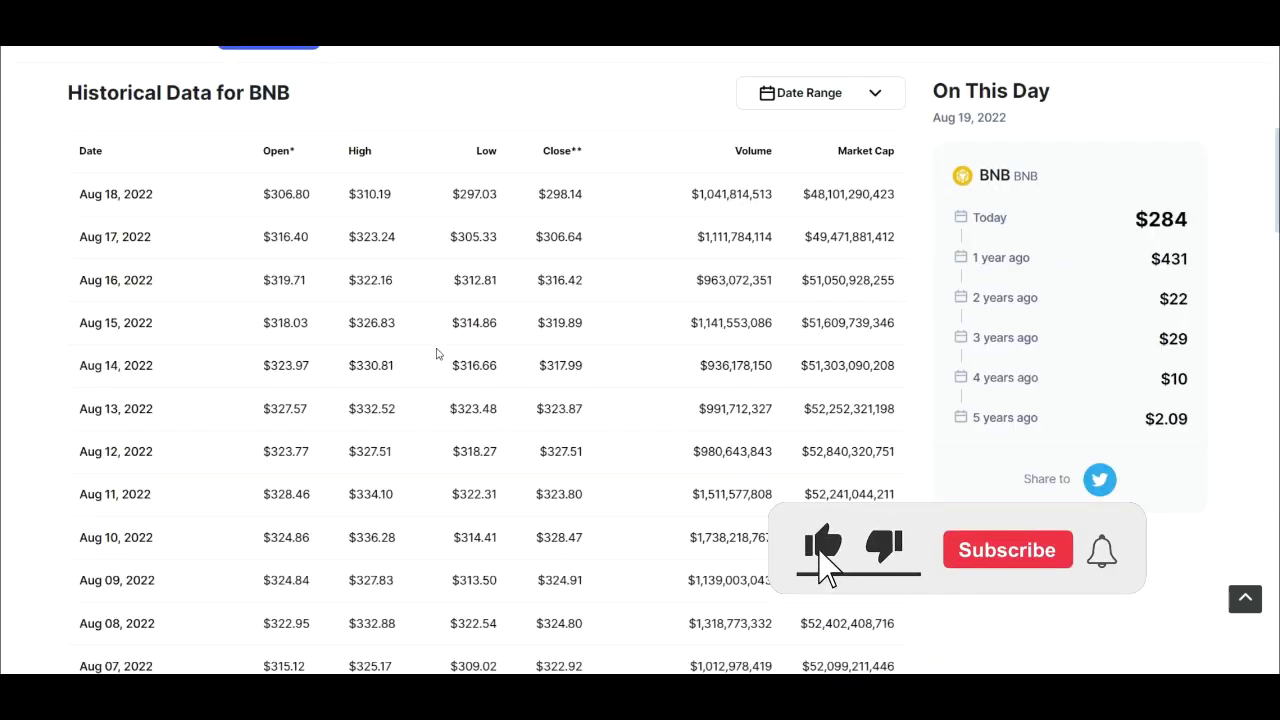
Find the Jul 14, 2022 row in BNB's historical data and highlight its open, high and close prices.
scroll(143, 246, "down", 6)
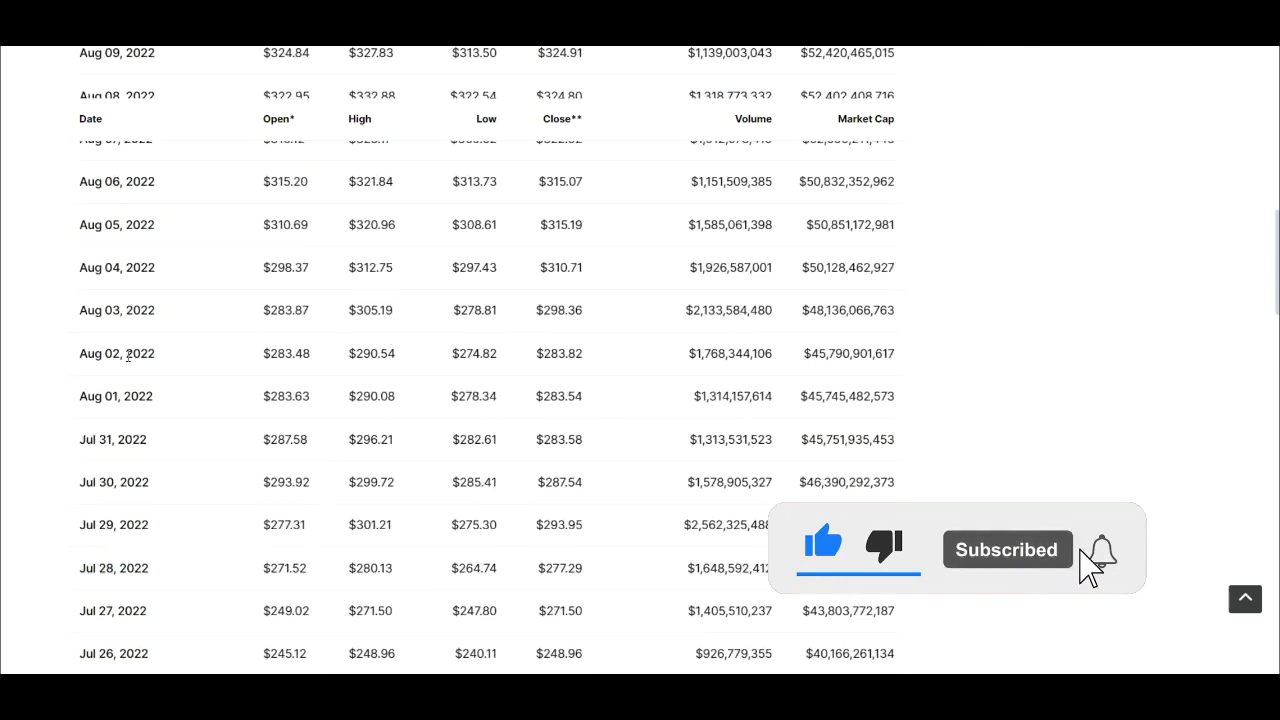
scroll(130, 380, "down", 3)
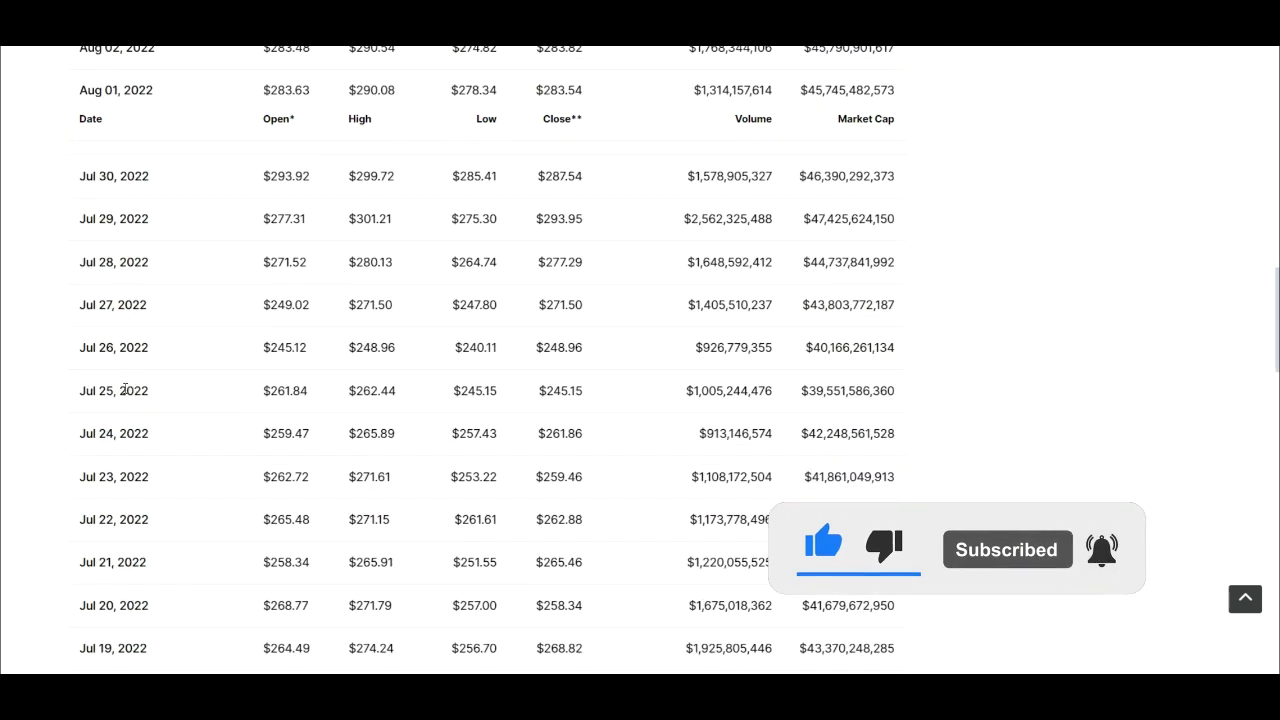
scroll(124, 390, "down", 5)
scroll(115, 395, "up", 2)
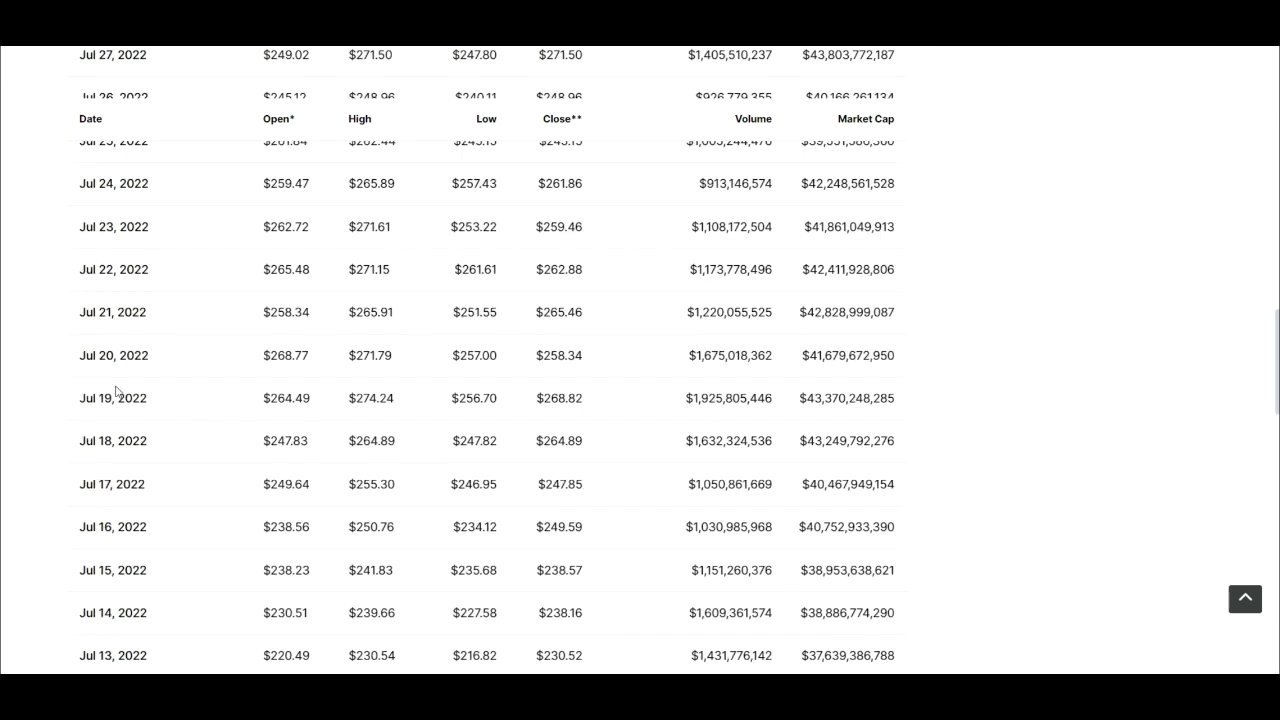
scroll(114, 391, "up", 1)
scroll(115, 388, "down", 3)
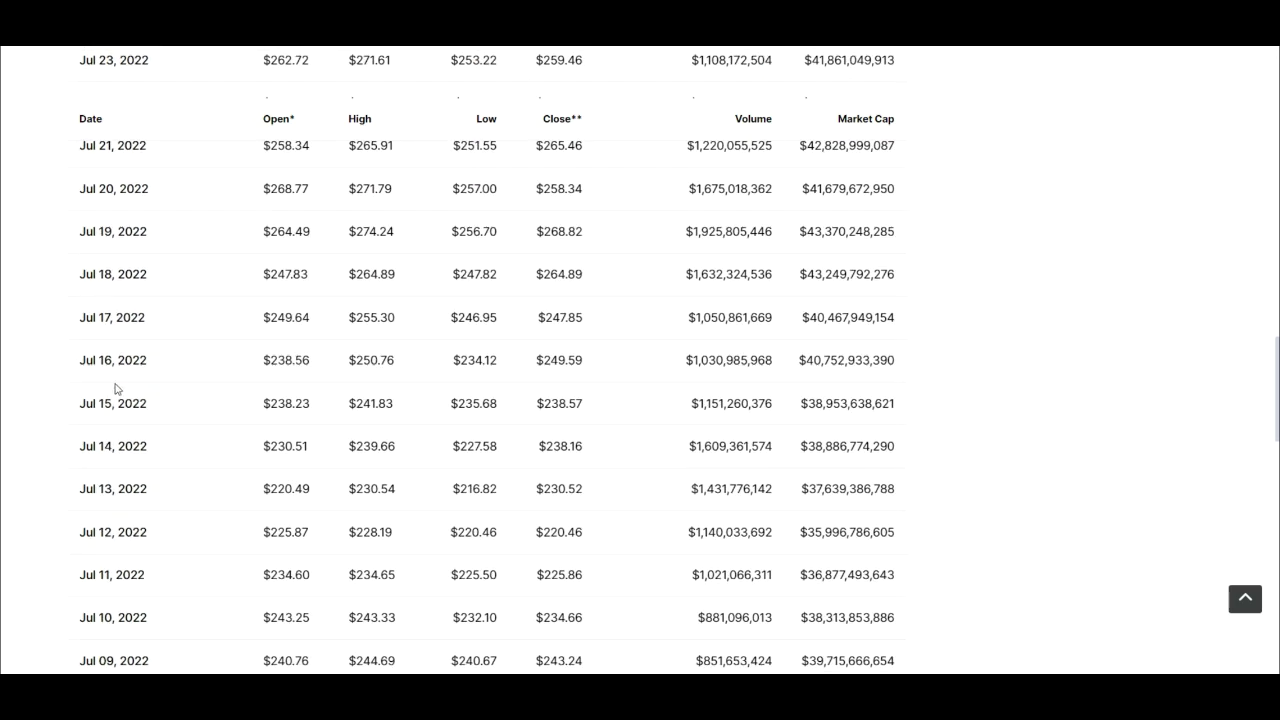
scroll(112, 445, "down", 1)
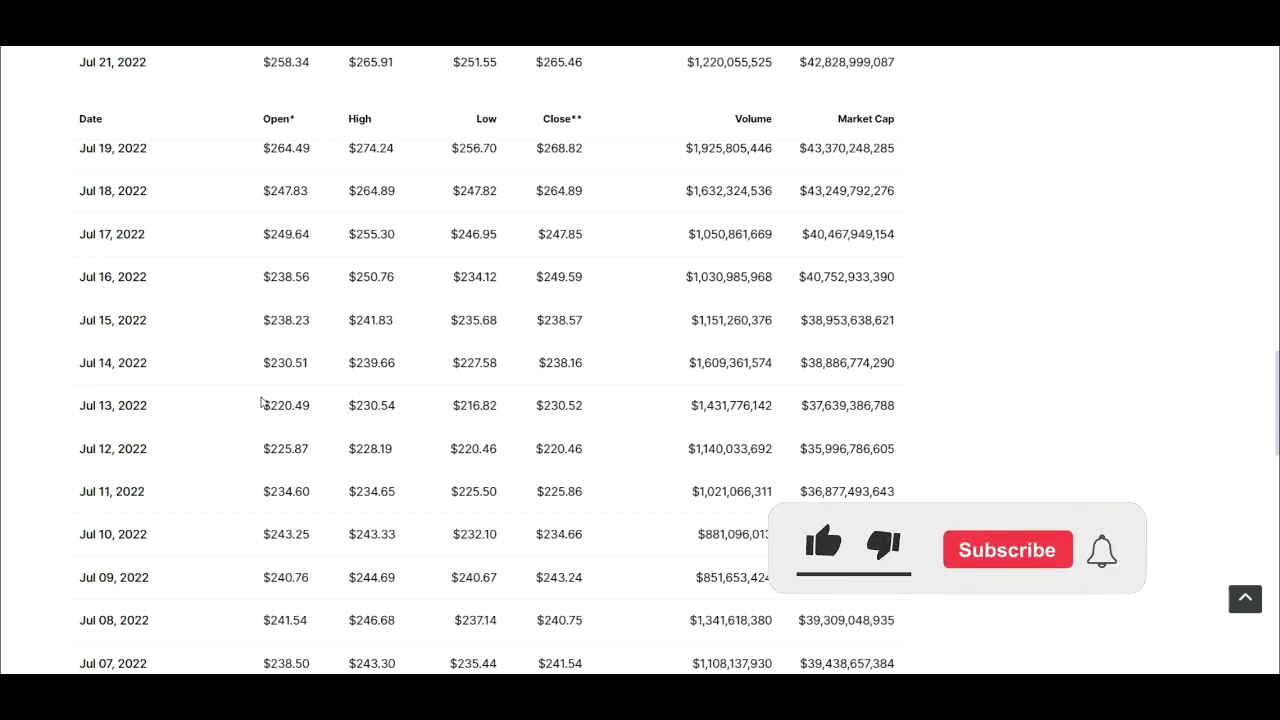
left_click_drag(263, 364, 310, 365)
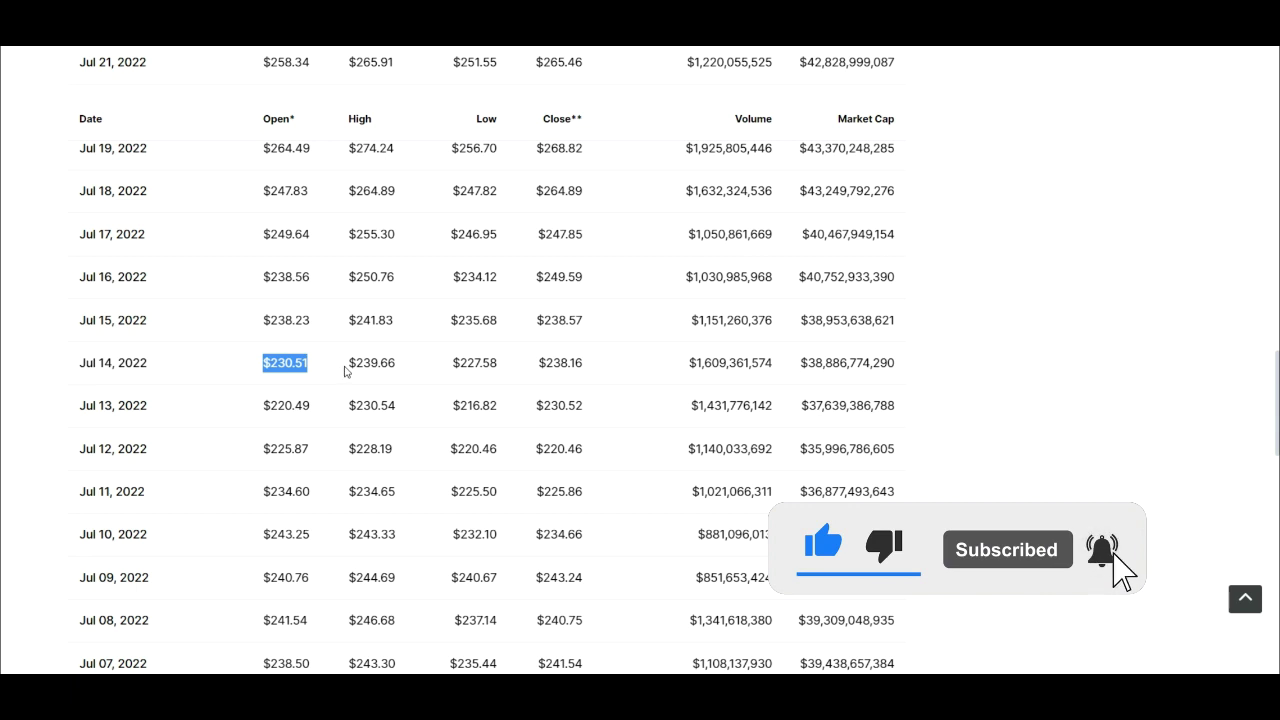
left_click_drag(346, 364, 398, 367)
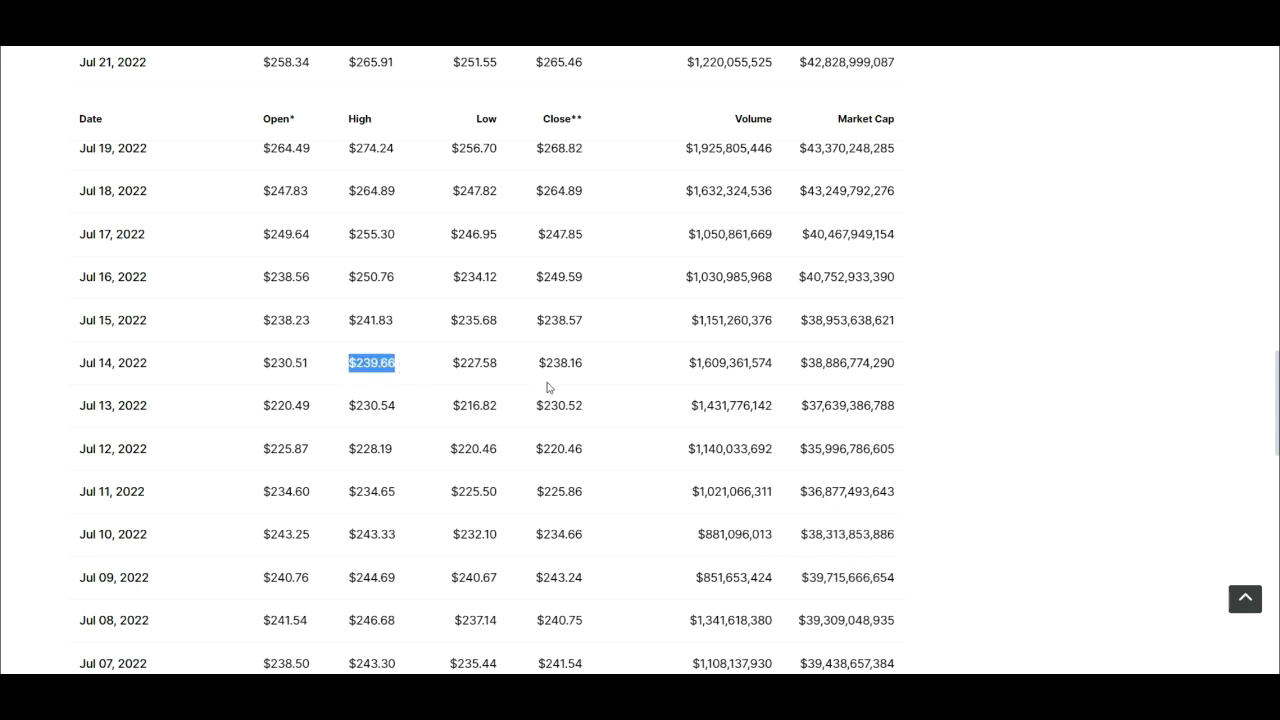
left_click_drag(538, 365, 564, 366)
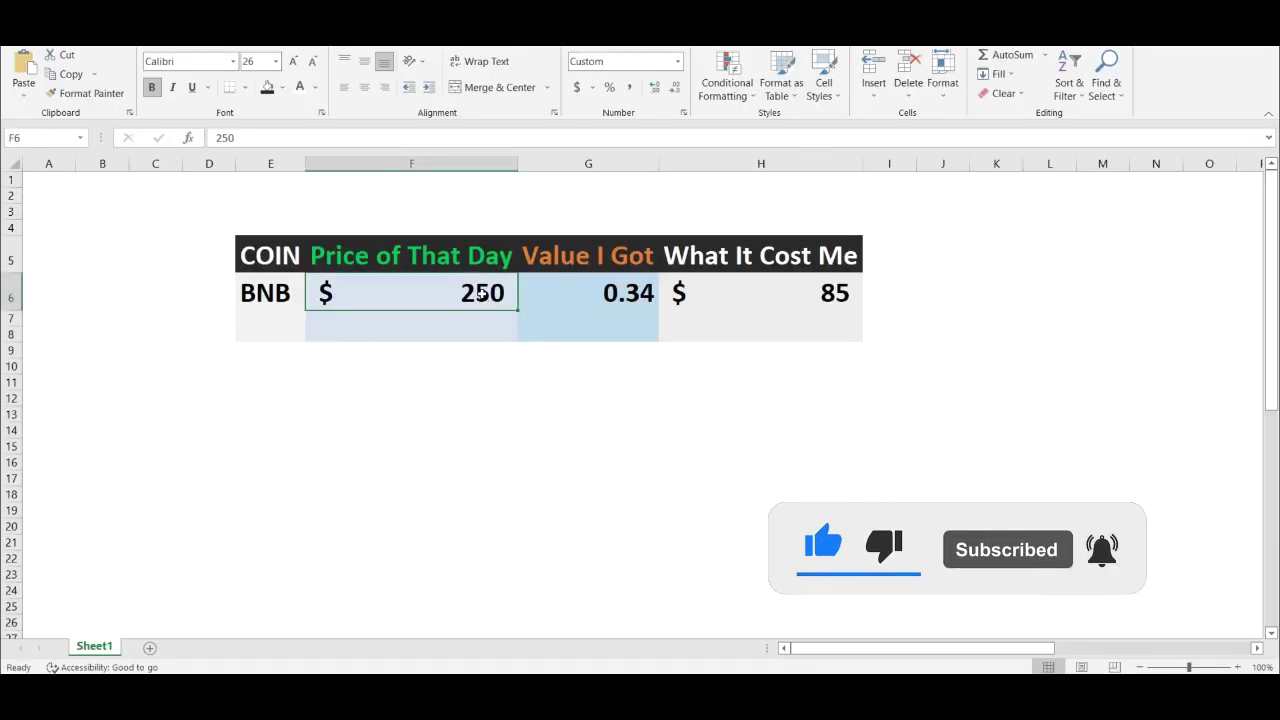
Switch to the Excel sheet and set BNB's Price of That Day in F6 to 239.
double_click(484, 293)
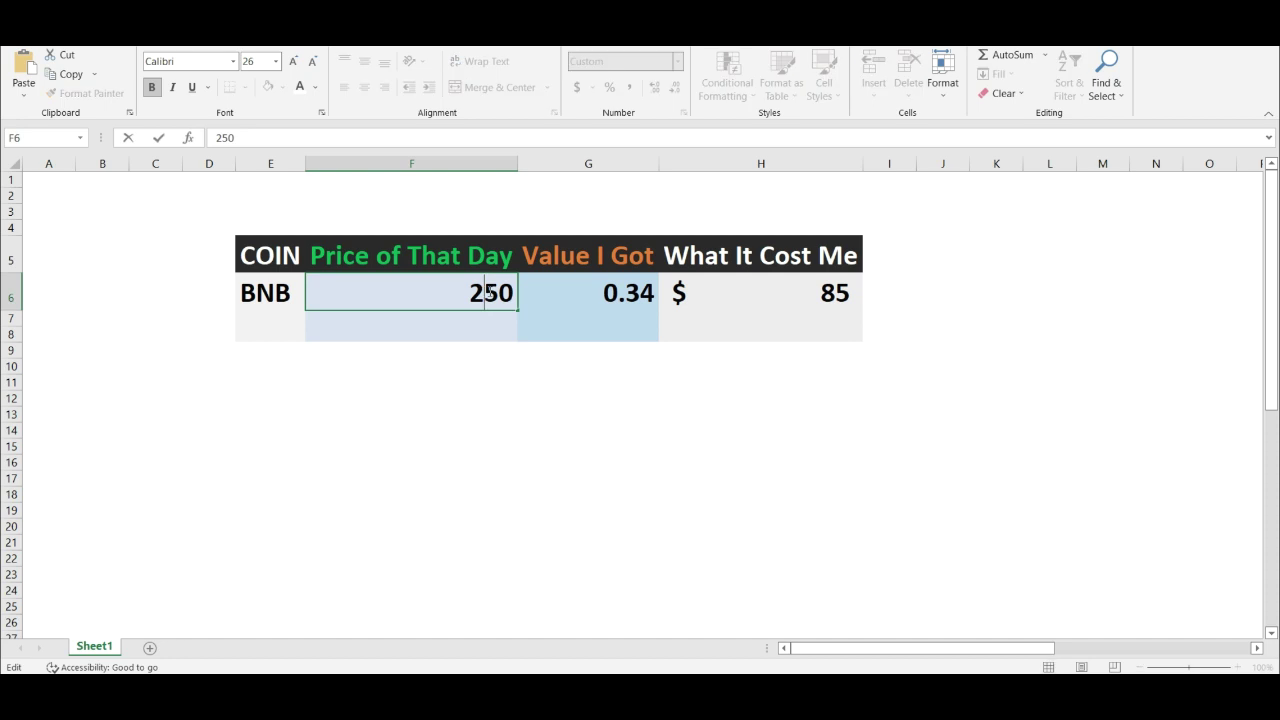
left_click_drag(507, 290, 516, 292)
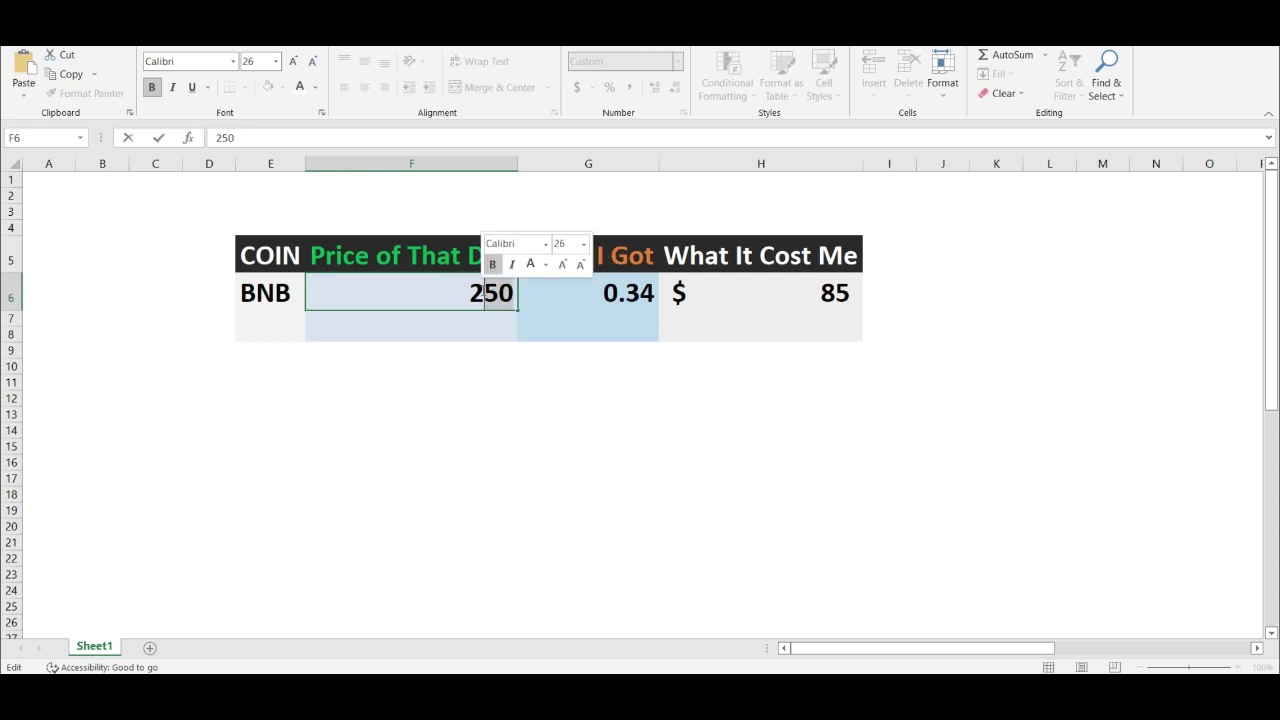
type("3")
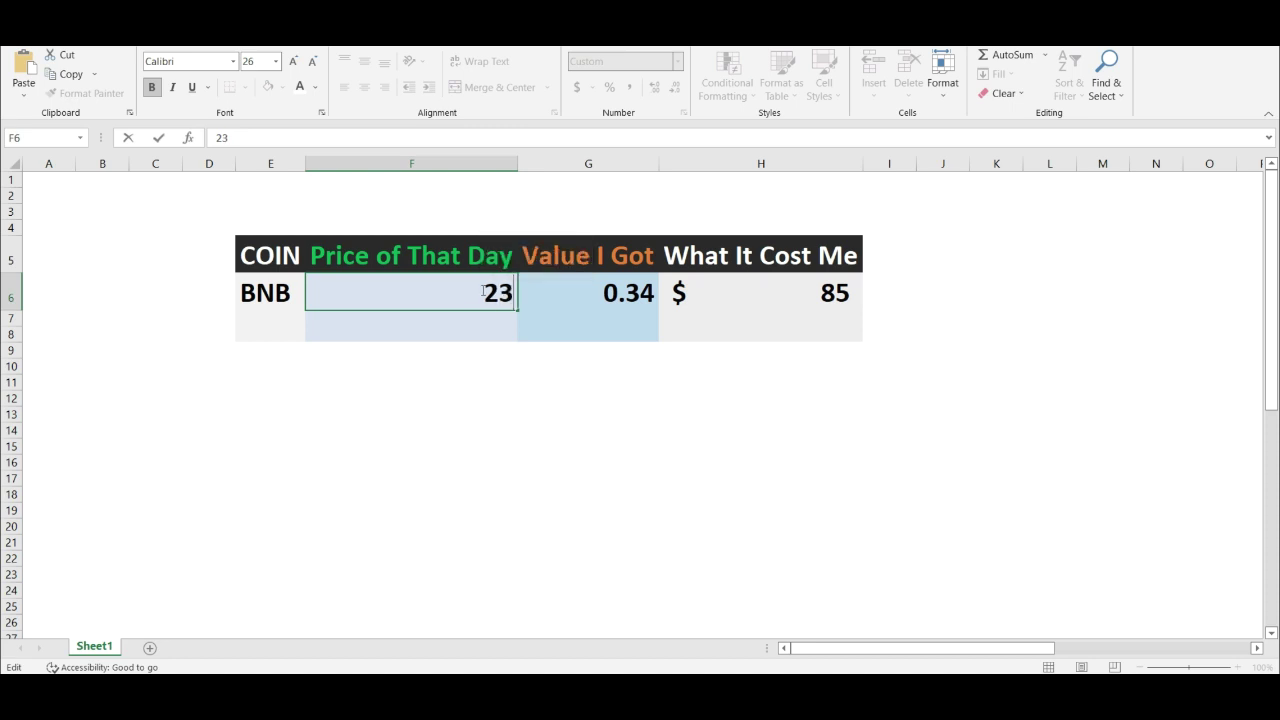
type("9")
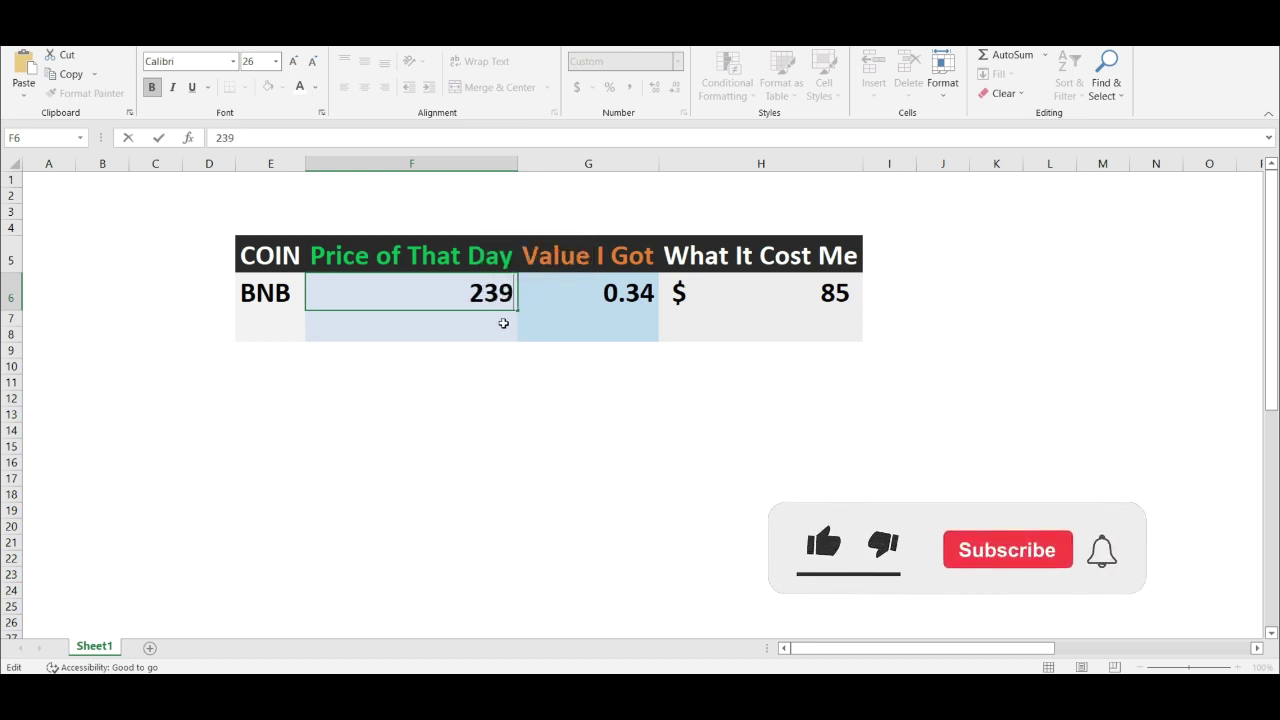
left_click(553, 384)
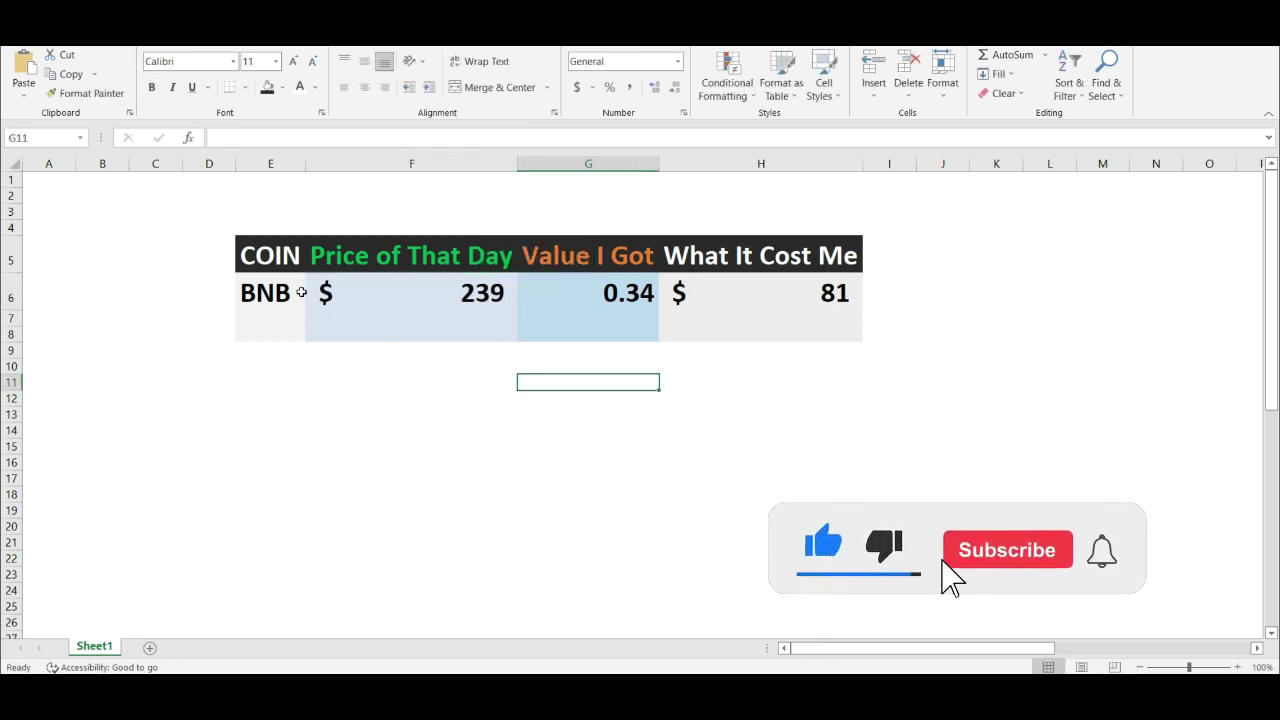
Examine BNB's price, the amount received and the formula behind What It Cost Me in row 6.
left_click(597, 290)
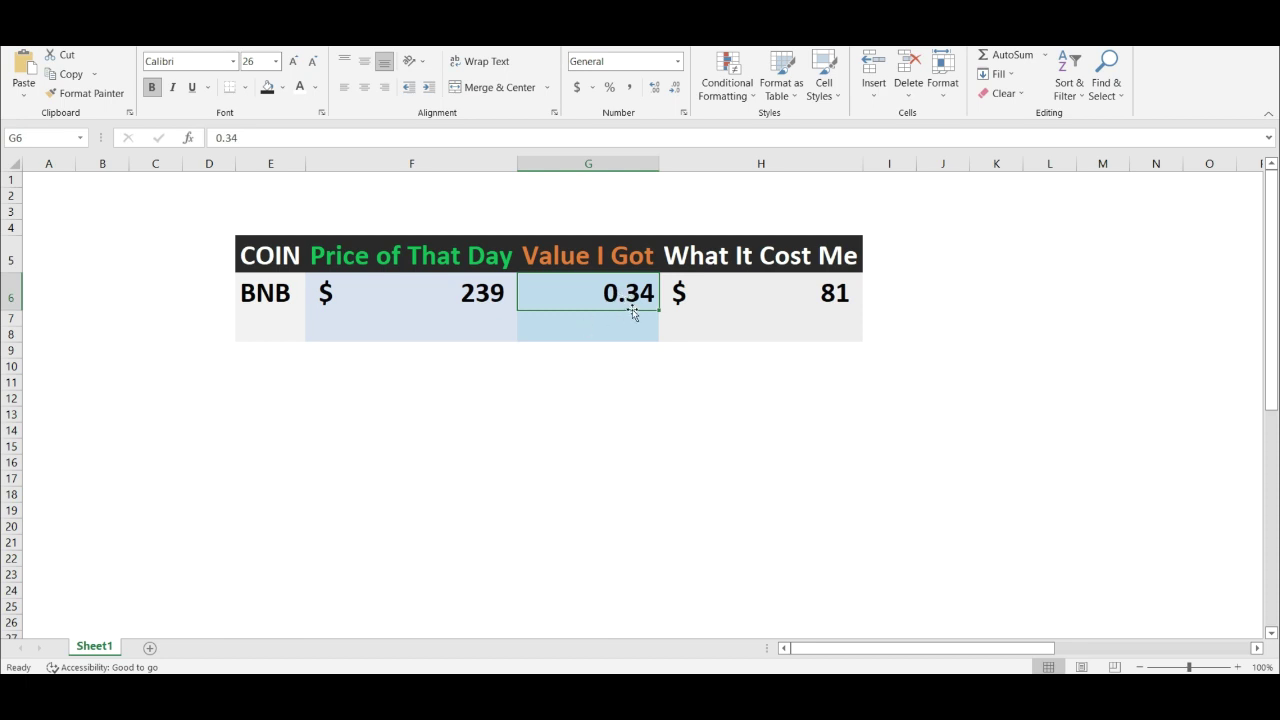
left_click(840, 295)
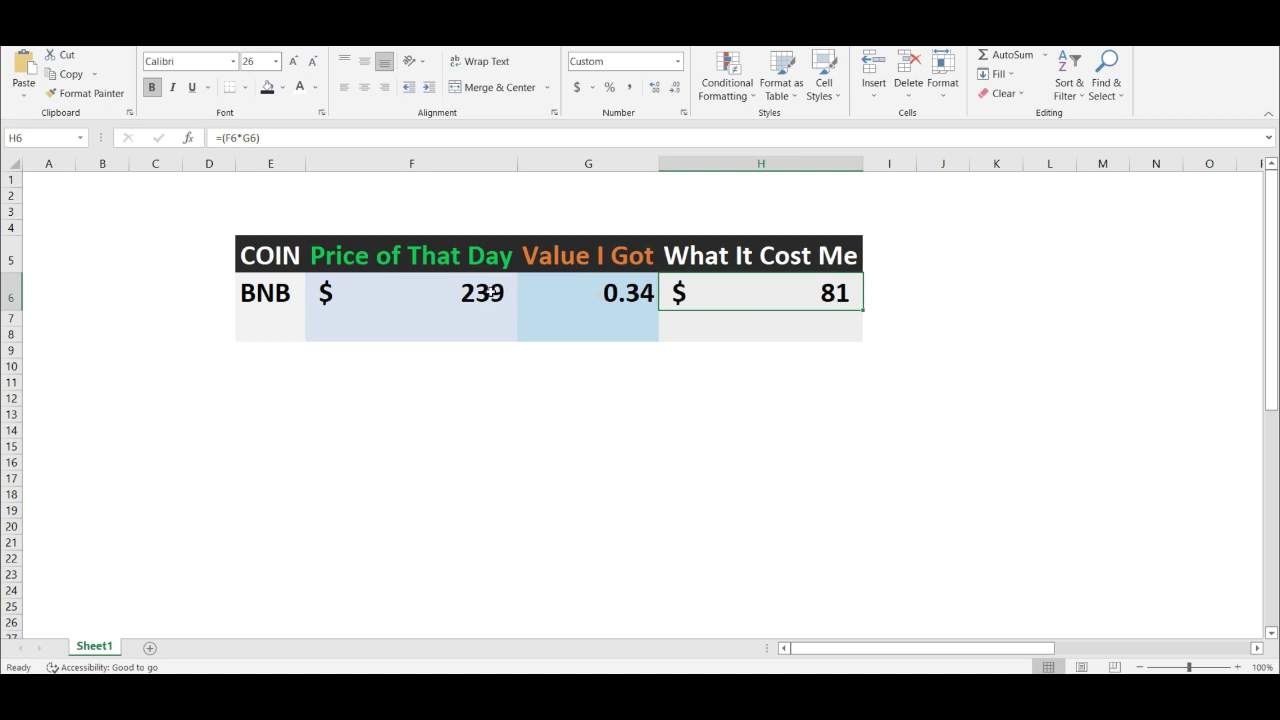
left_click(467, 291)
left_click(631, 299)
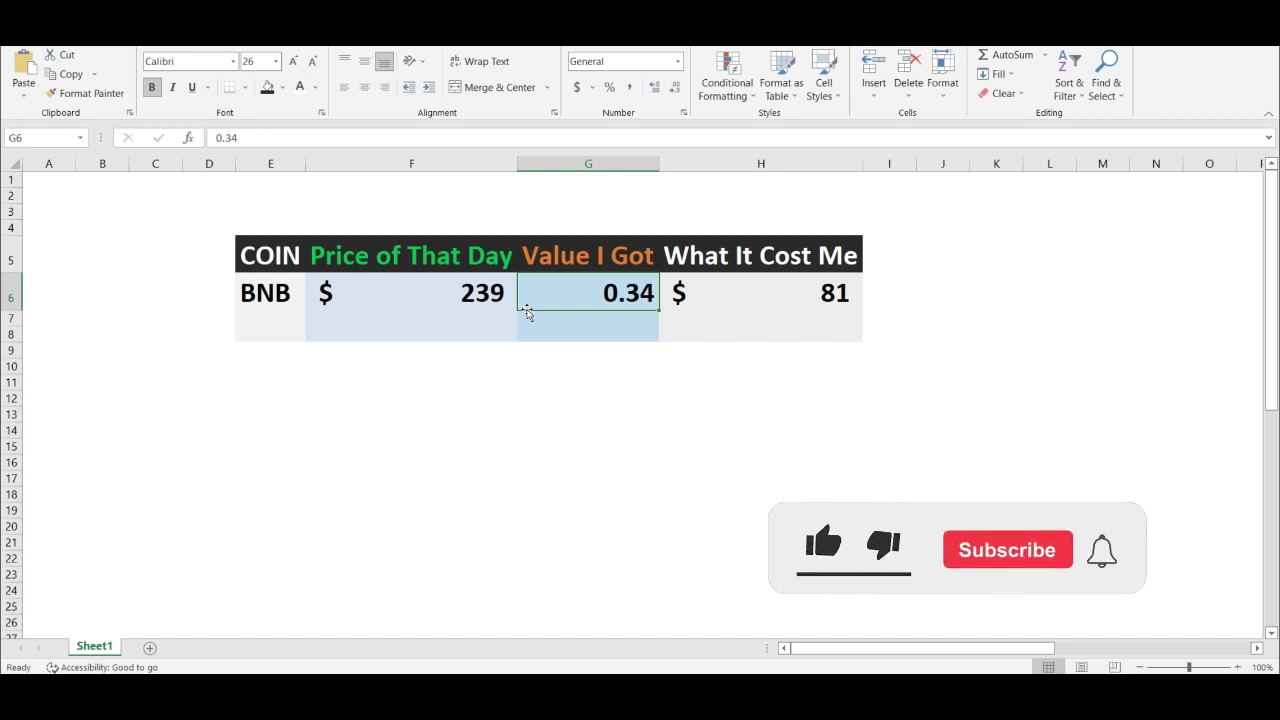
left_click(833, 292)
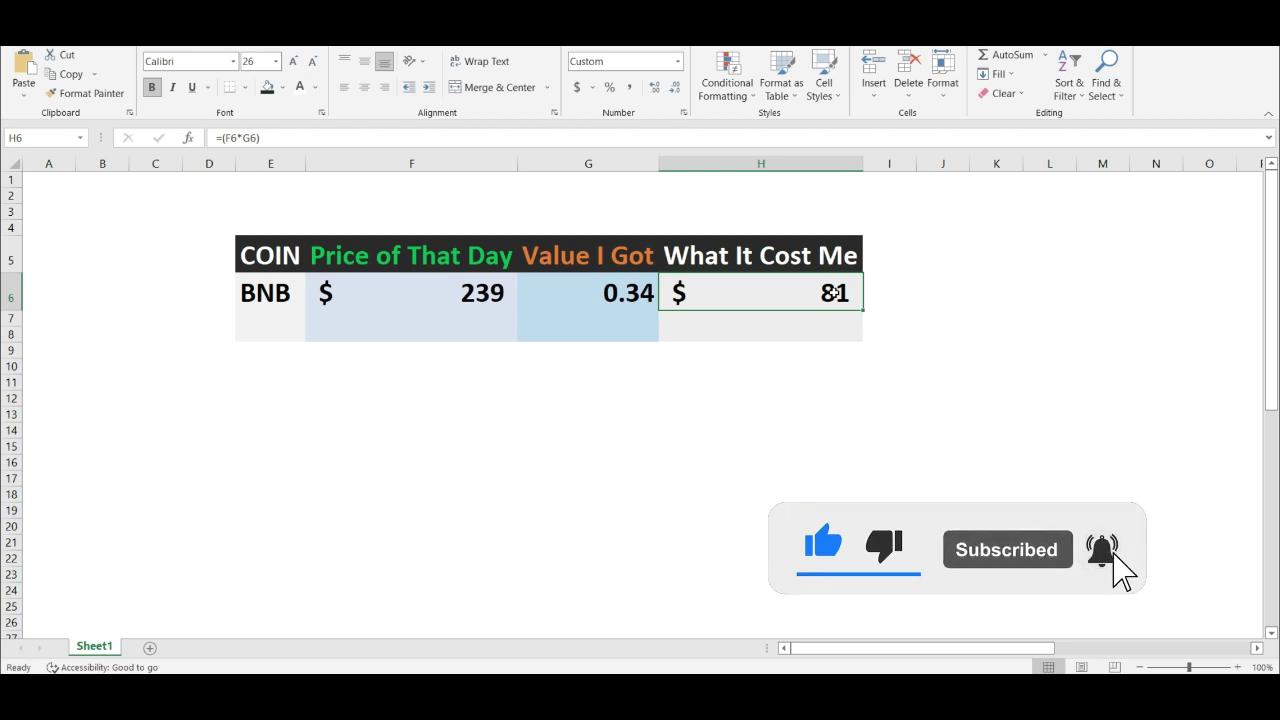
left_click(617, 295)
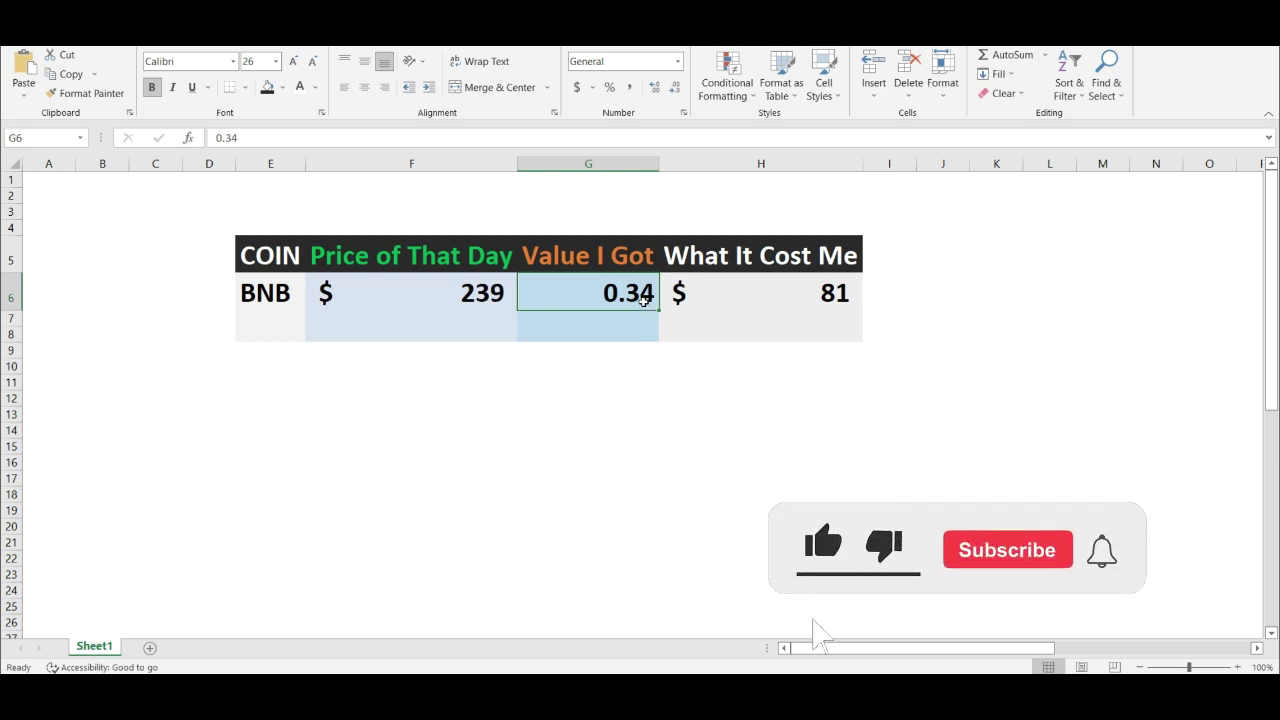
key("Down")
key("Down")
key("Down")
key("Down")
key("Down")
key("Down")
key("Down")
key("Down")
key("Down")
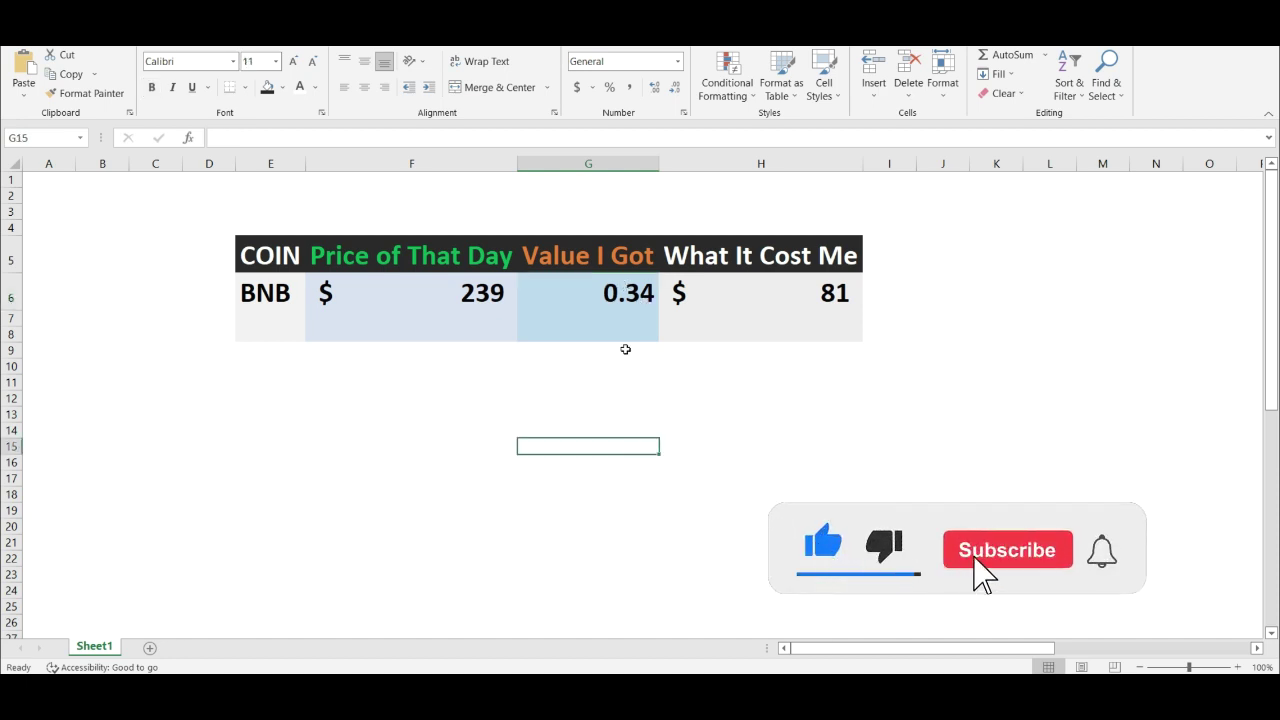
Open BNB's Value I Got in G6 for editing with its decimal digits selected.
left_click(632, 291)
double_click(640, 291)
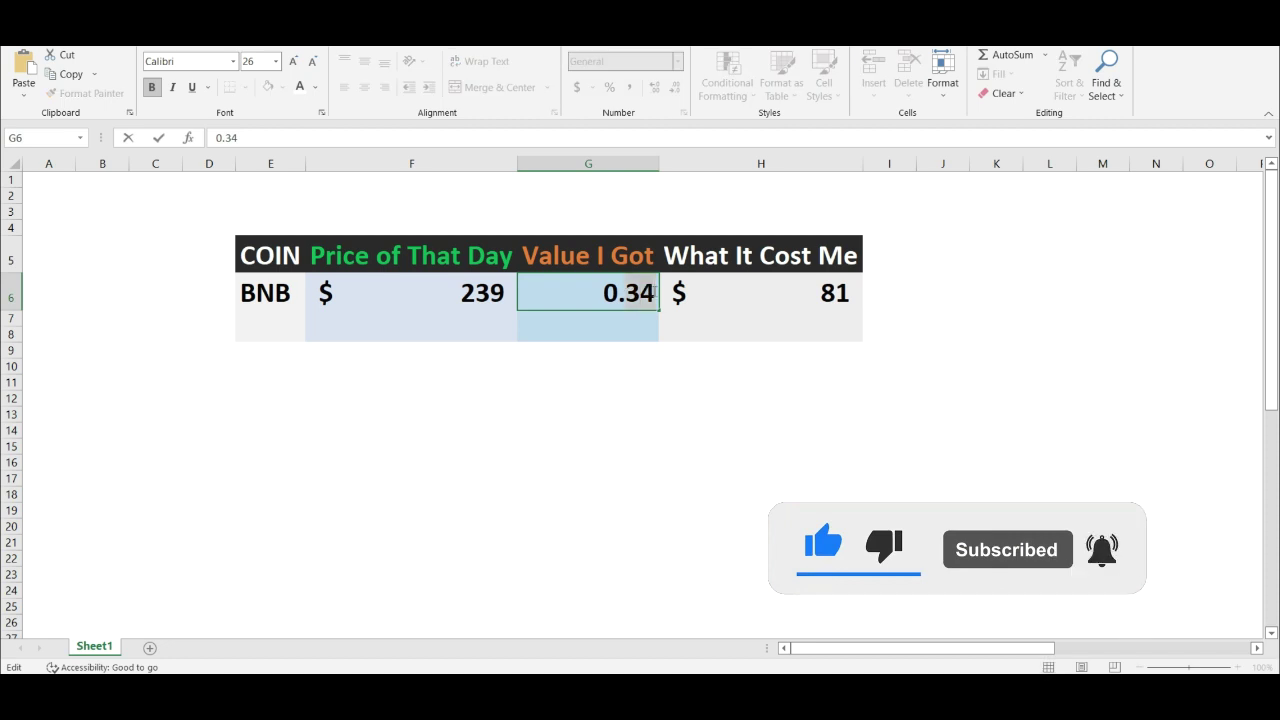